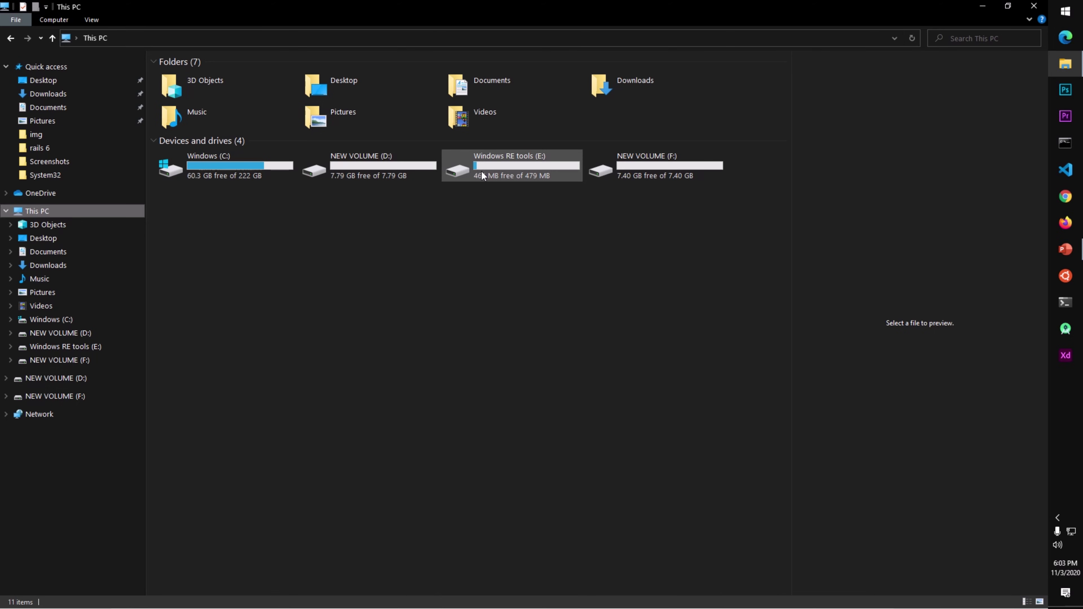
Open Computer Management using the Manage option on This PC.
mouse_move(483, 175)
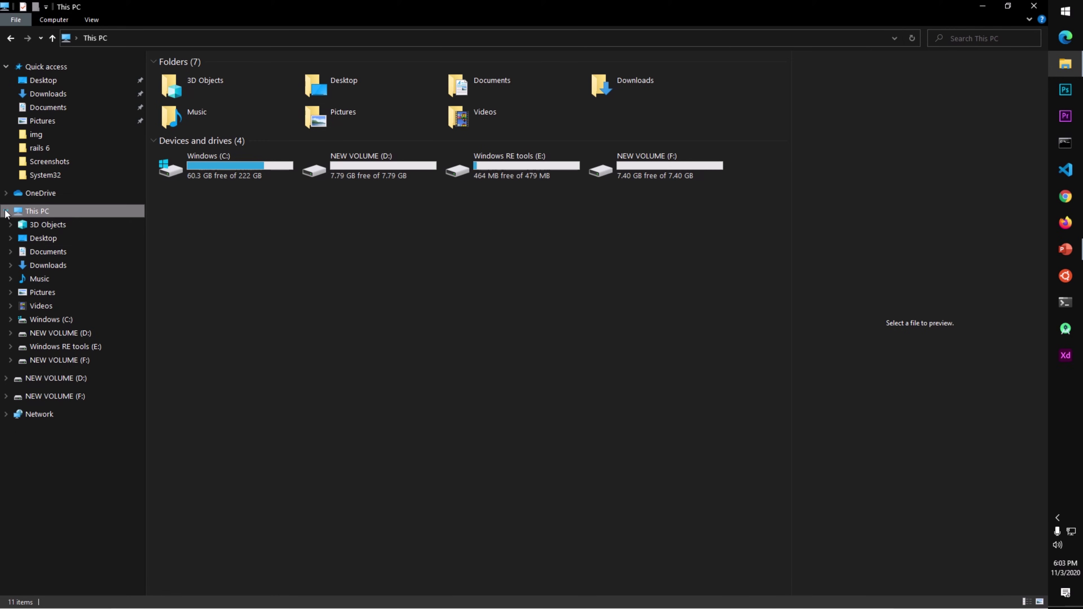
right_click(44, 213)
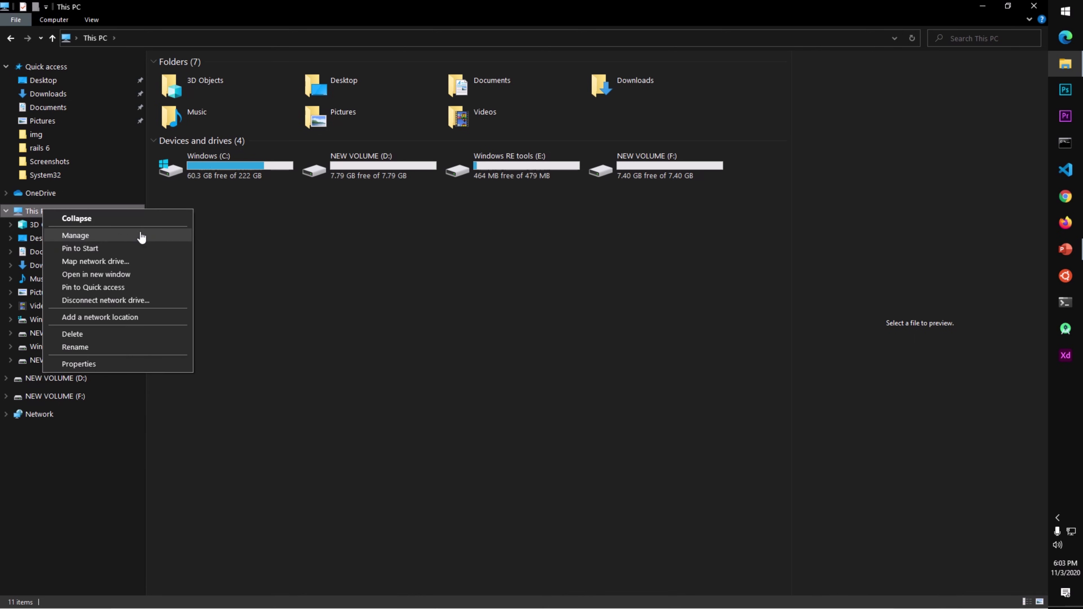
left_click(103, 237)
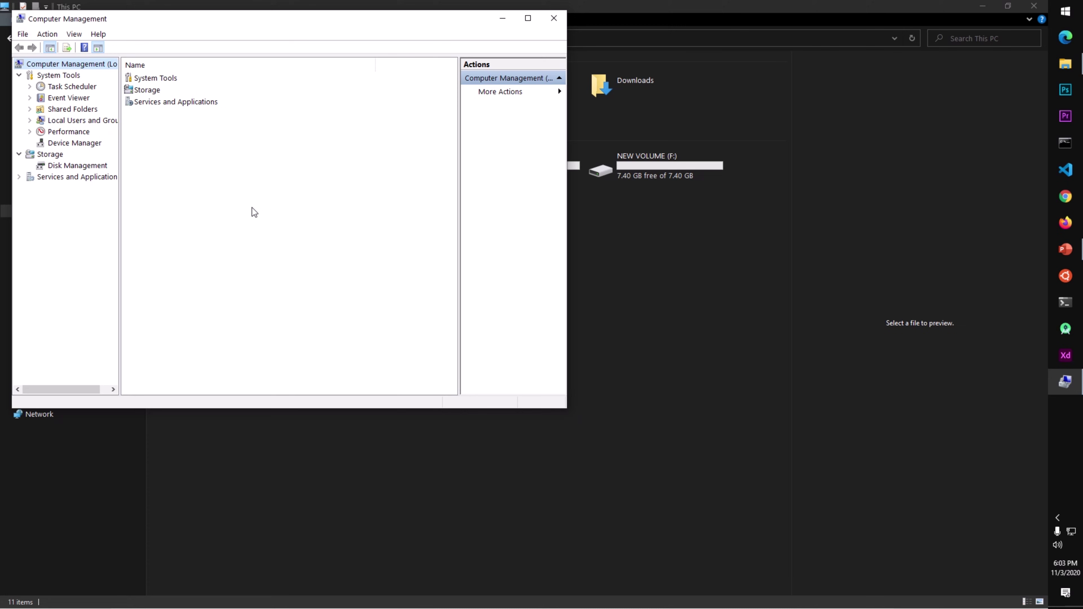
Open Disk Management under Storage and enlarge the window to show the Capacity and Free Space columns.
left_click_drag(142, 20, 366, 73)
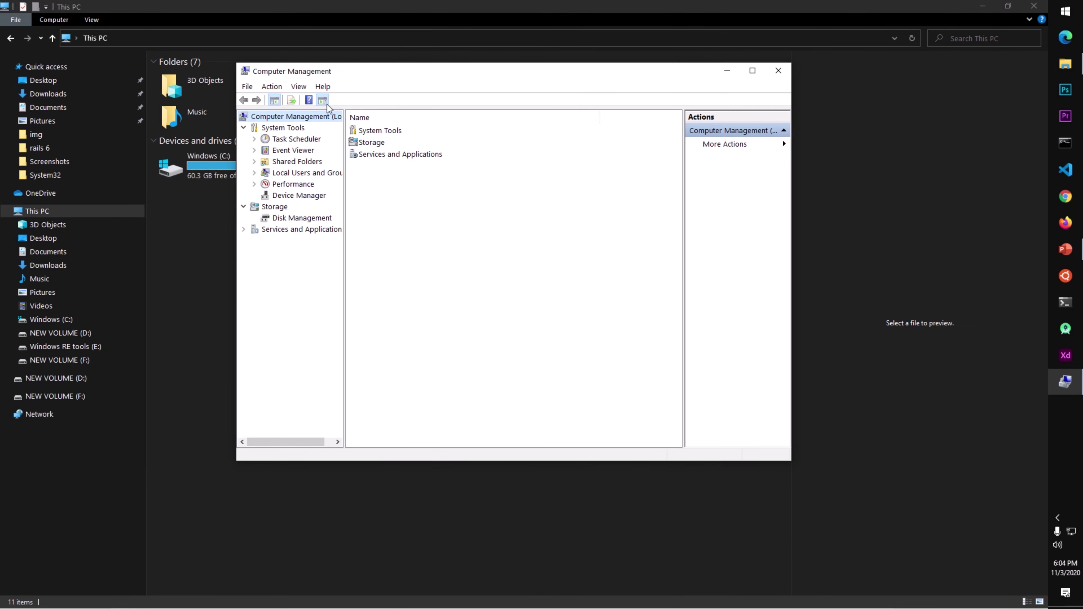
left_click(244, 207)
left_click(244, 208)
left_click(281, 219)
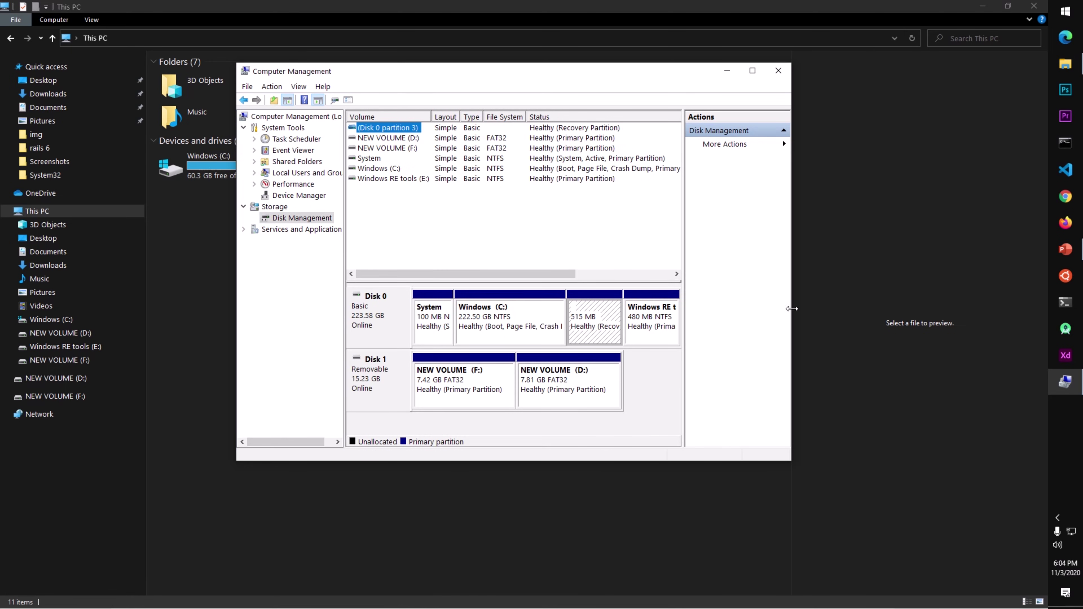
left_click_drag(787, 459, 914, 519)
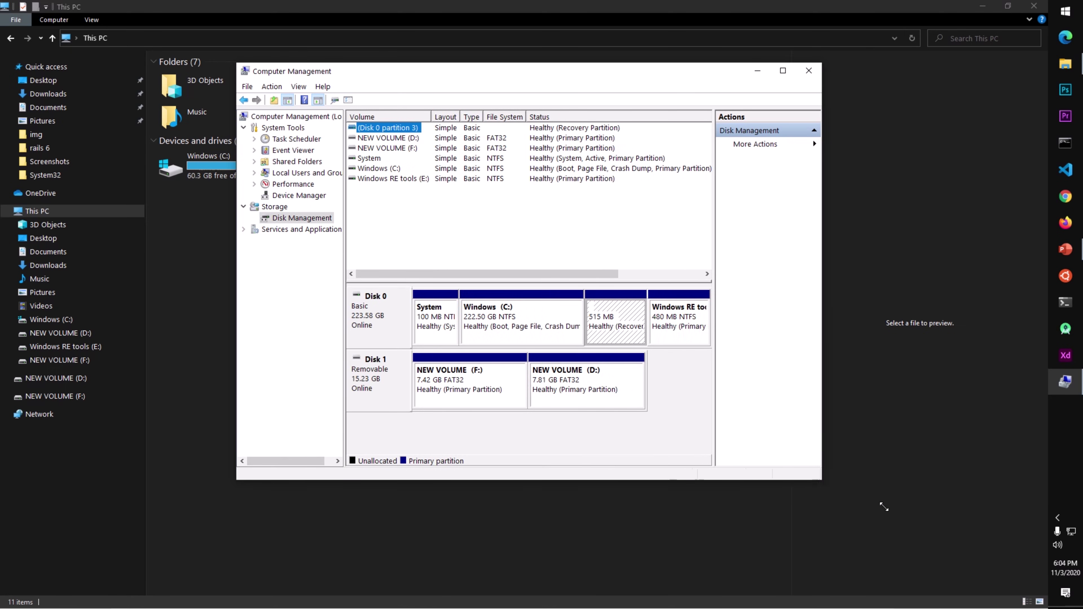
left_click_drag(550, 72, 479, 53)
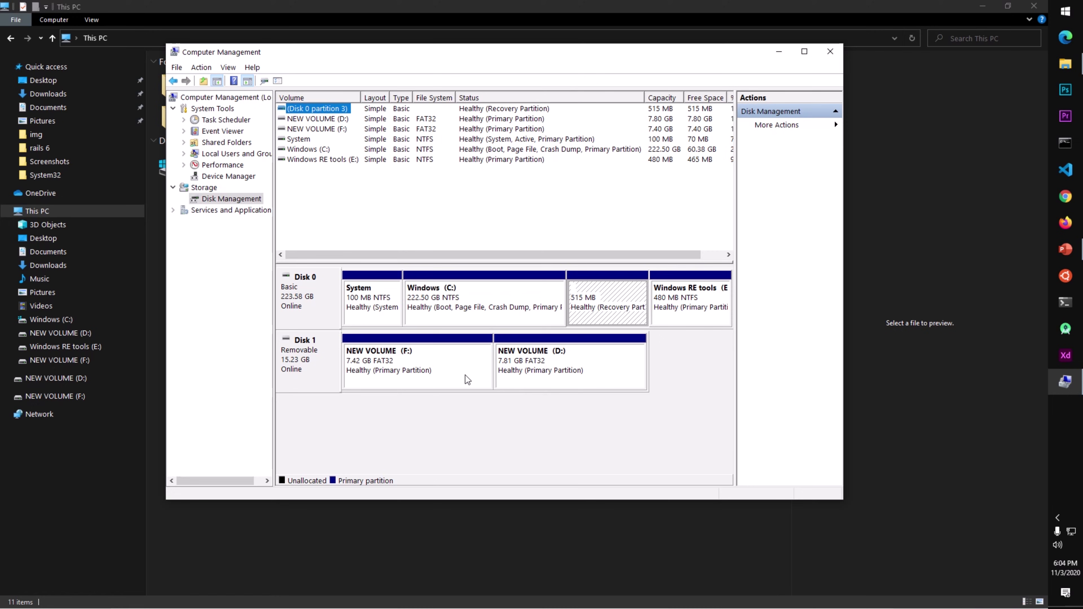
Delete the NEW VOLUME (F:) and NEW VOLUME (D:) partitions on removable Disk 1, confirming each.
right_click(436, 362)
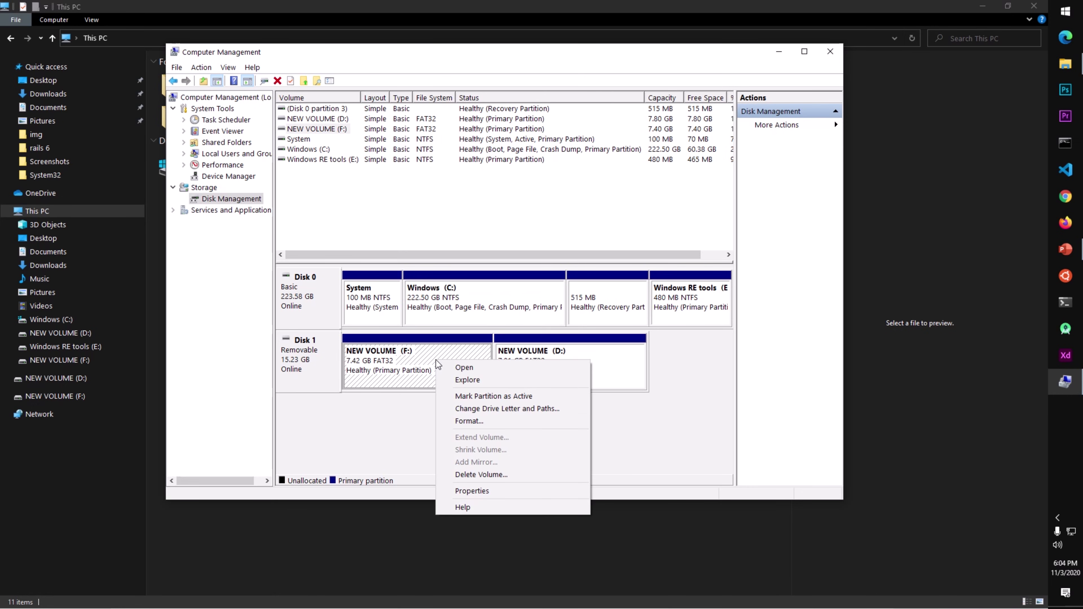
left_click(472, 475)
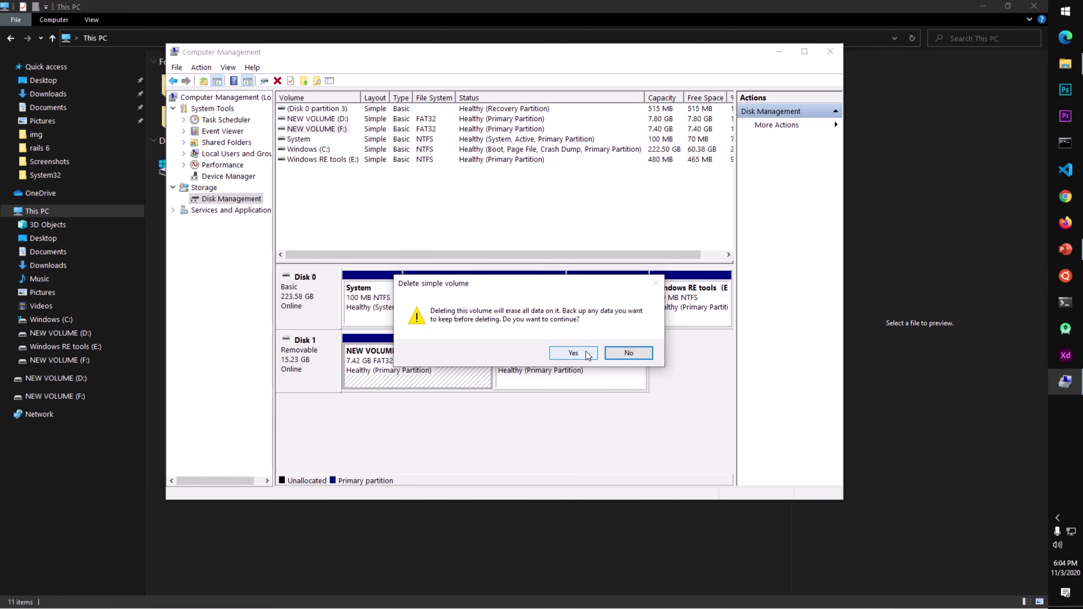
left_click(585, 355)
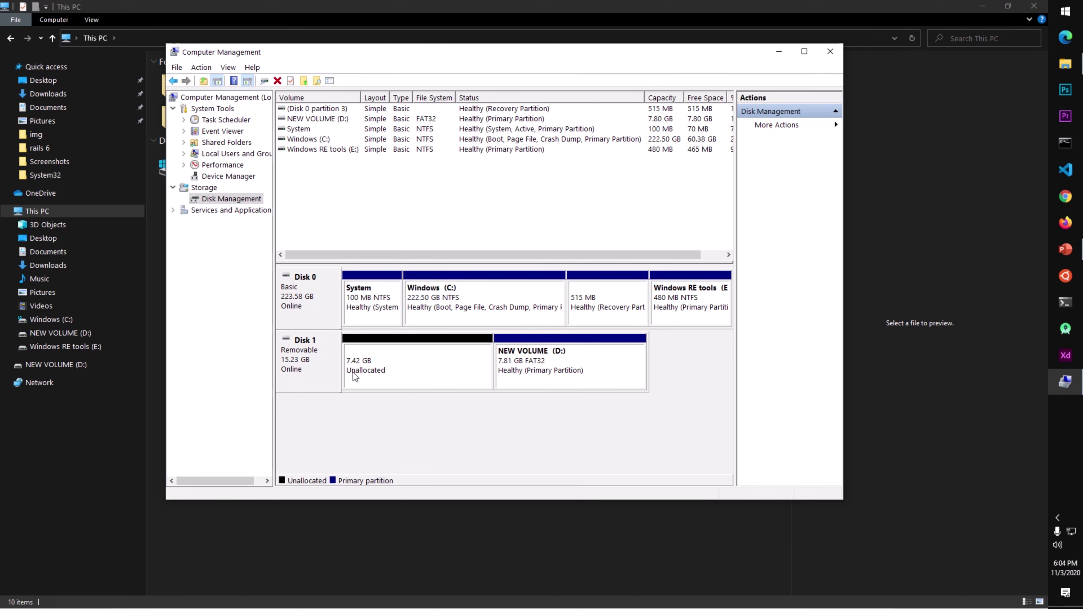
right_click(576, 369)
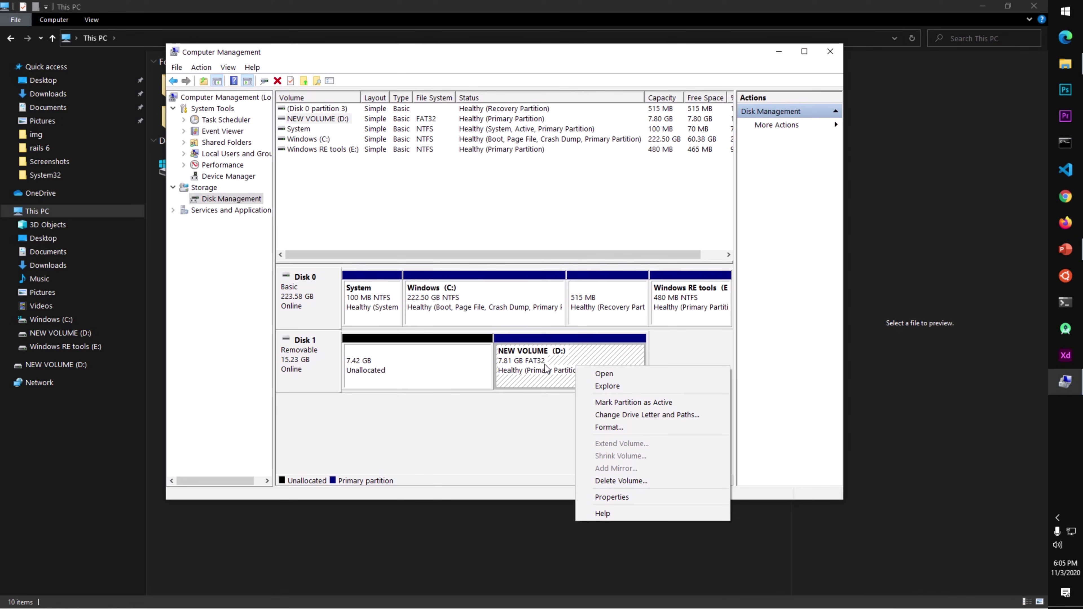
left_click(606, 483)
left_click(565, 355)
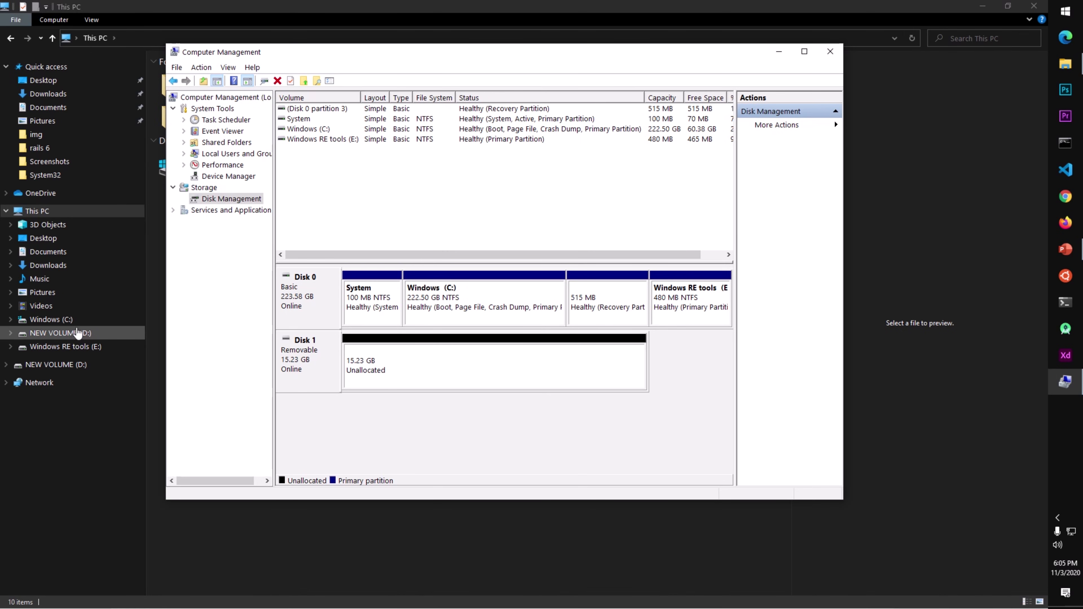
Start a new simple volume on Disk 1's unallocated space with a size of 7598 MB.
right_click(512, 368)
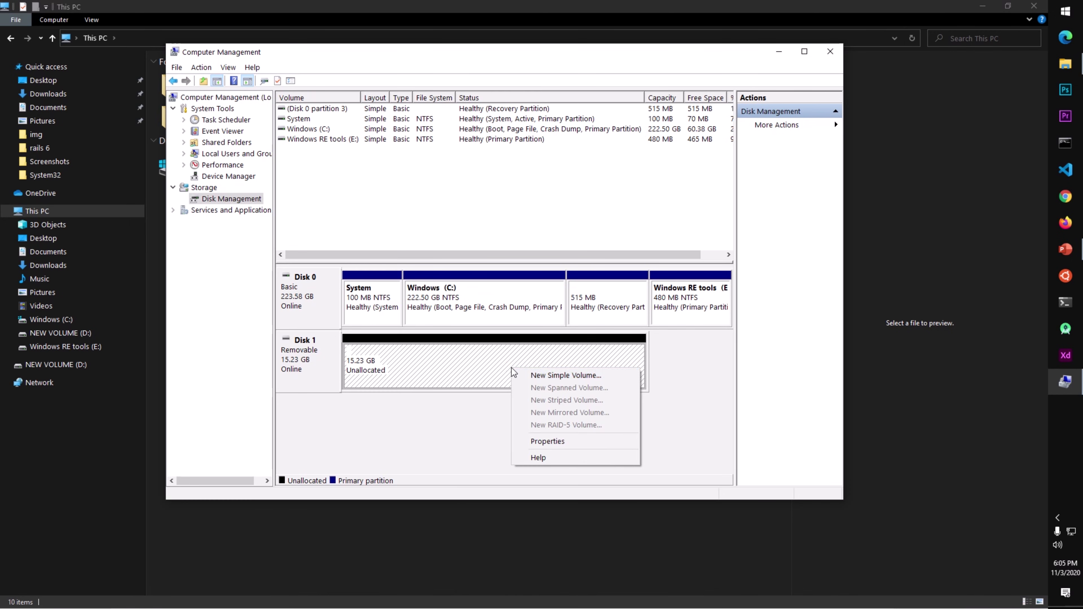
left_click(526, 376)
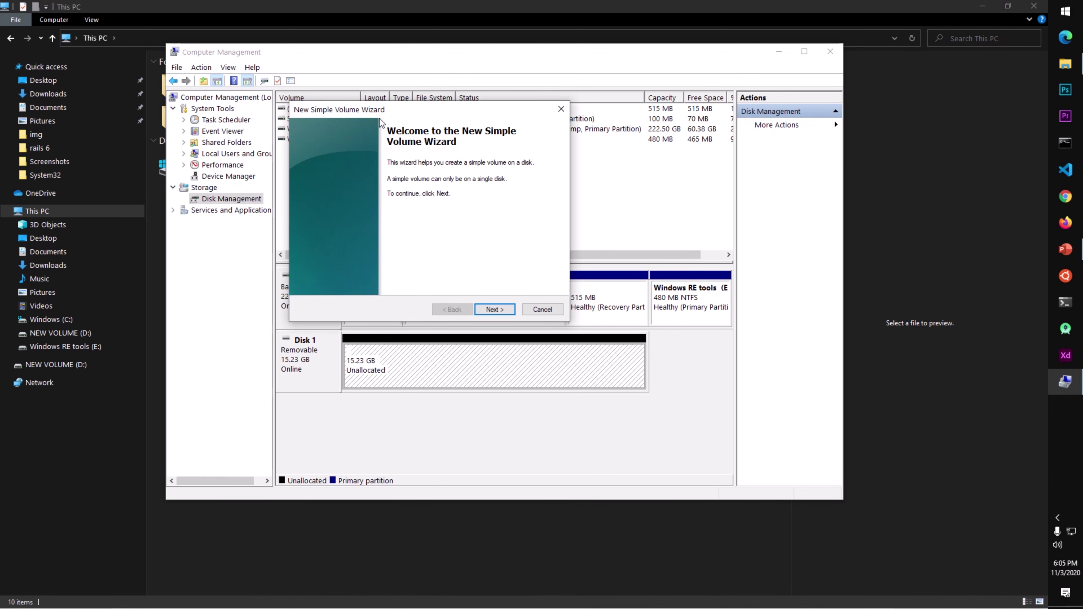
left_click(495, 310)
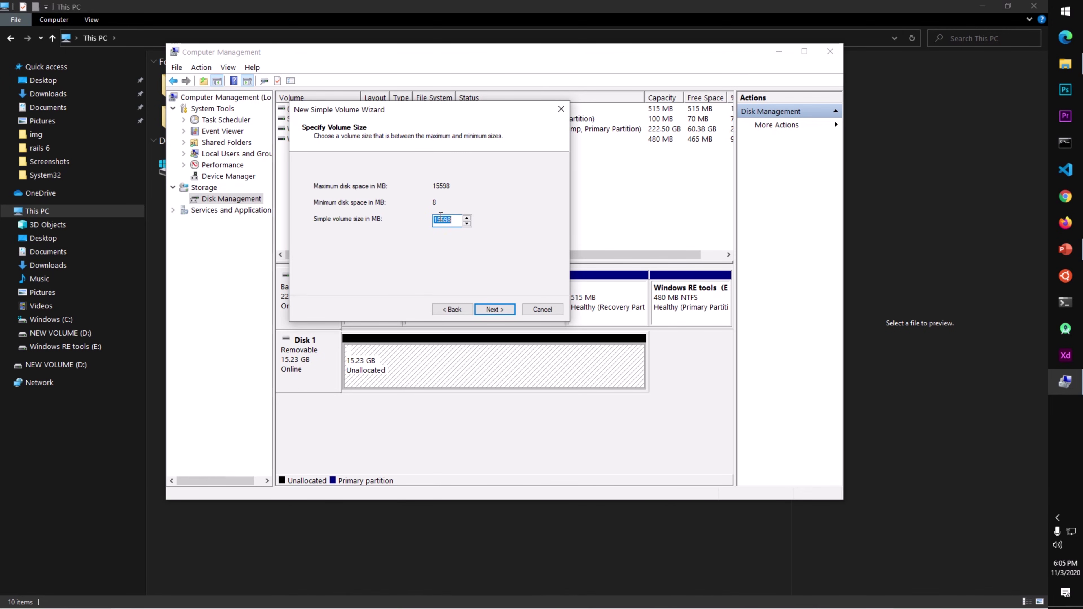
left_click_drag(440, 214, 393, 219)
type("7")
left_click(494, 314)
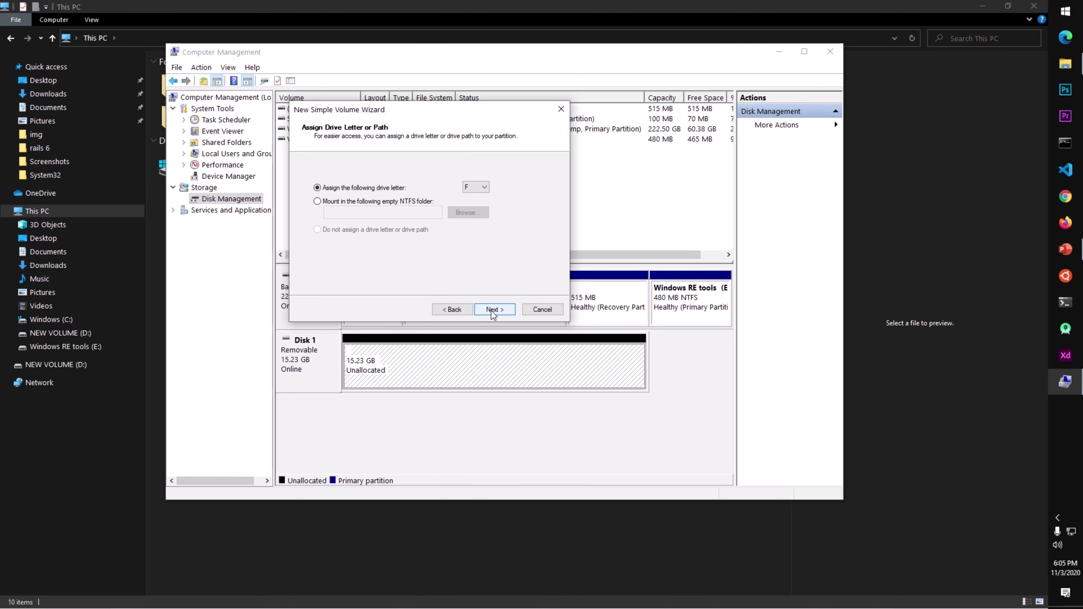
Keep drive letter F, FAT32 and the default allocation unit size, then finish the wizard.
left_click(492, 310)
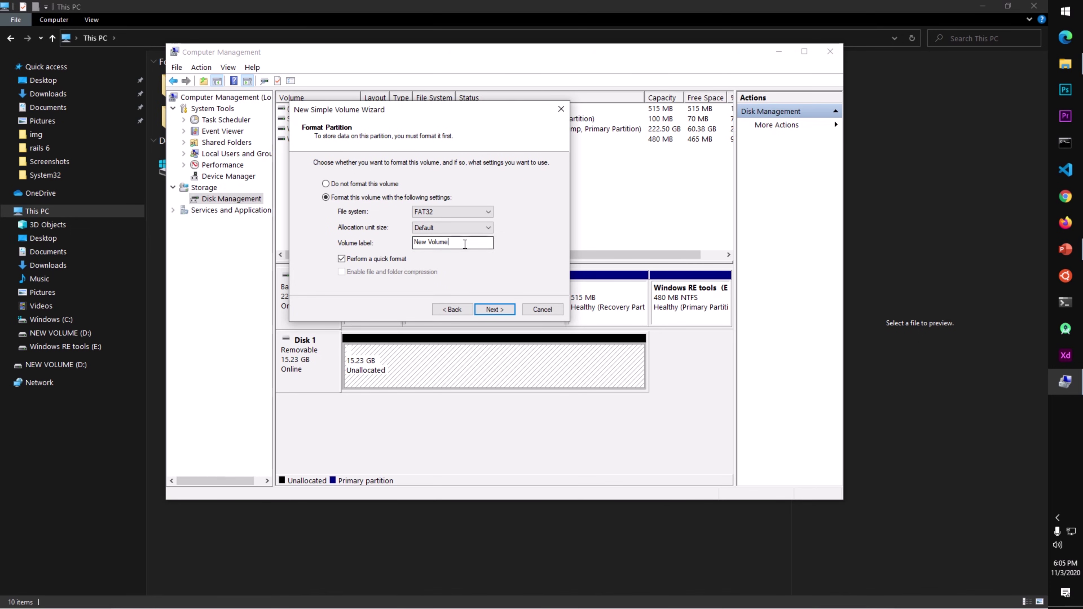
left_click_drag(448, 242, 336, 244)
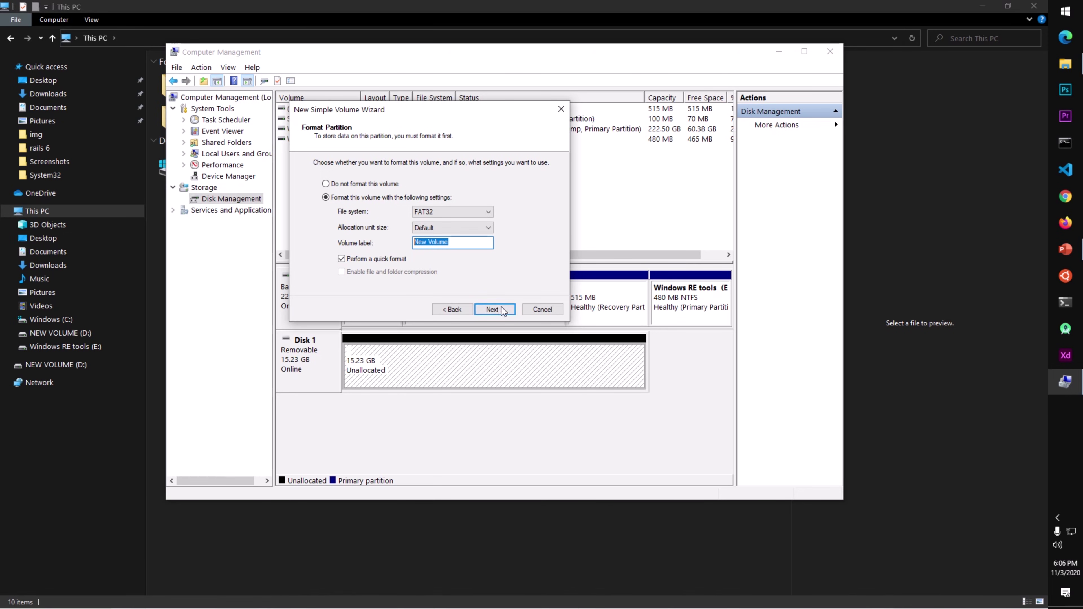
left_click(432, 228)
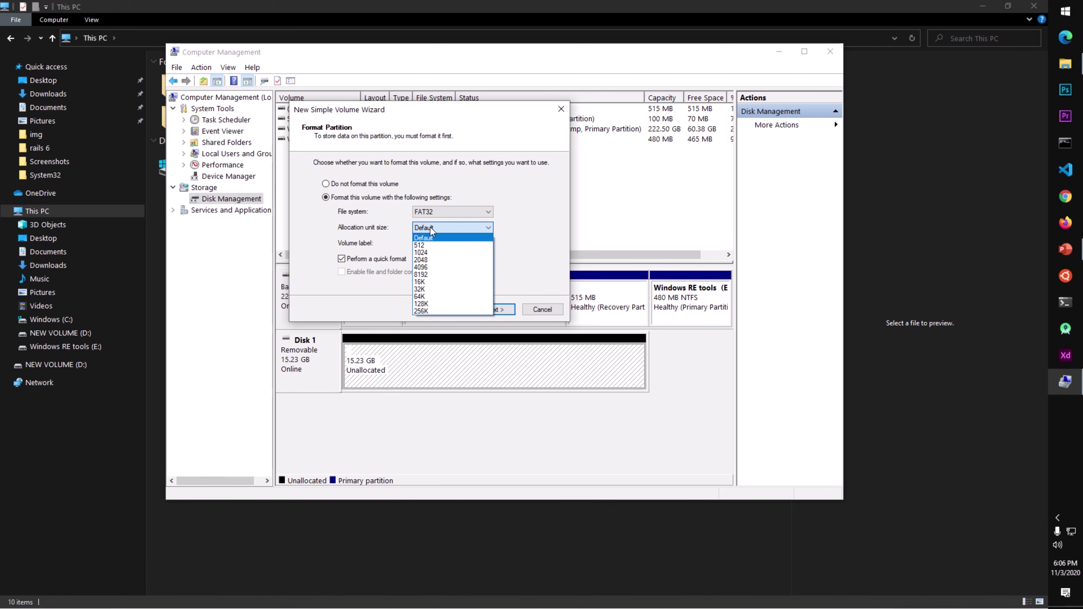
left_click(377, 238)
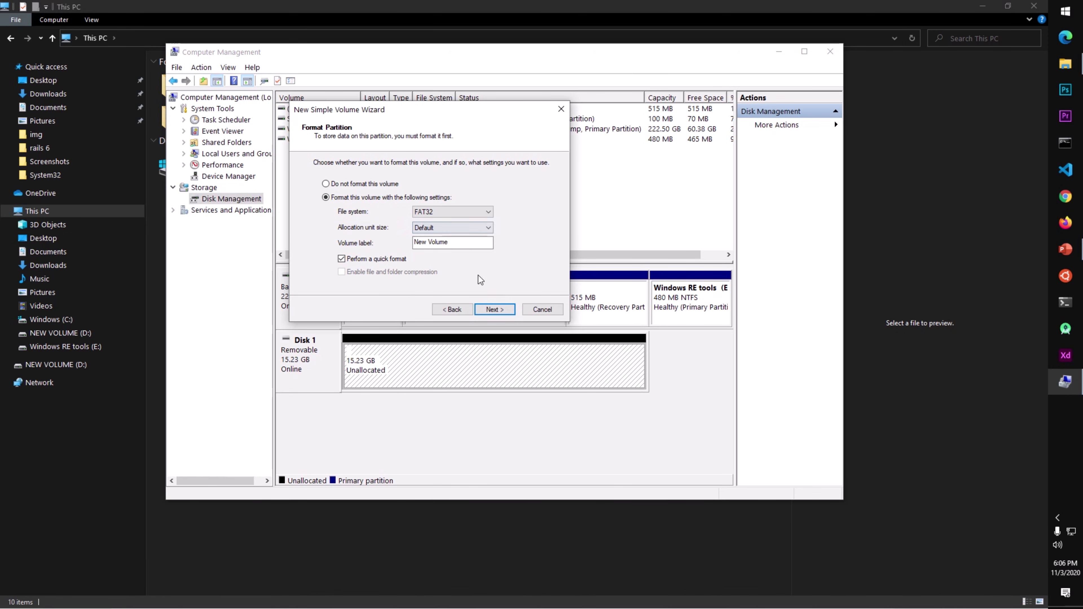
left_click(481, 312)
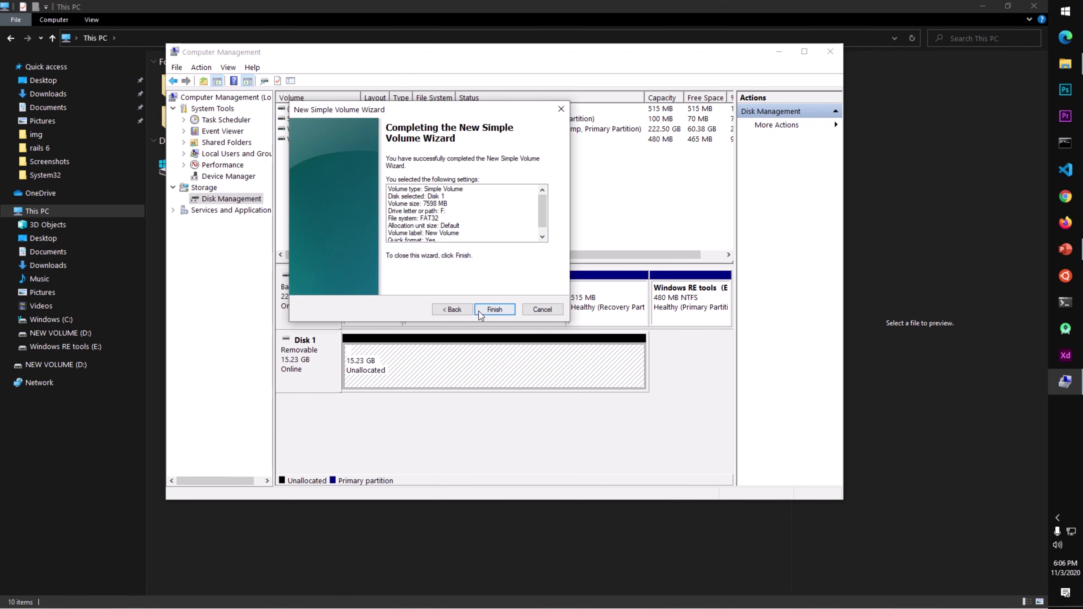
left_click(481, 311)
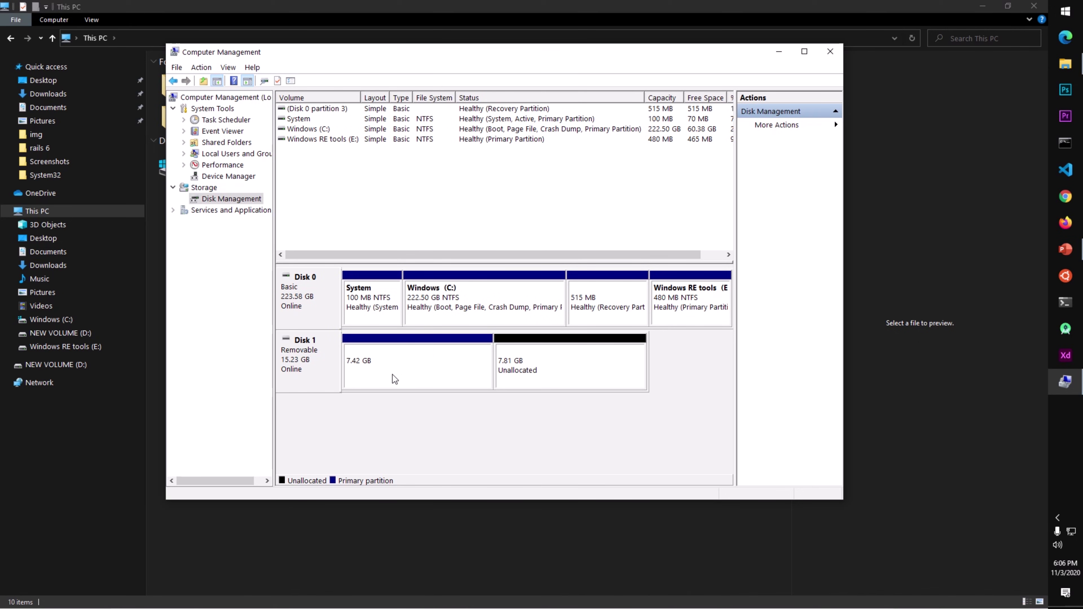
Create an 8000 MB FAT32 simple volume with letter G on the remaining 7.81 GB unallocated space.
right_click(550, 374)
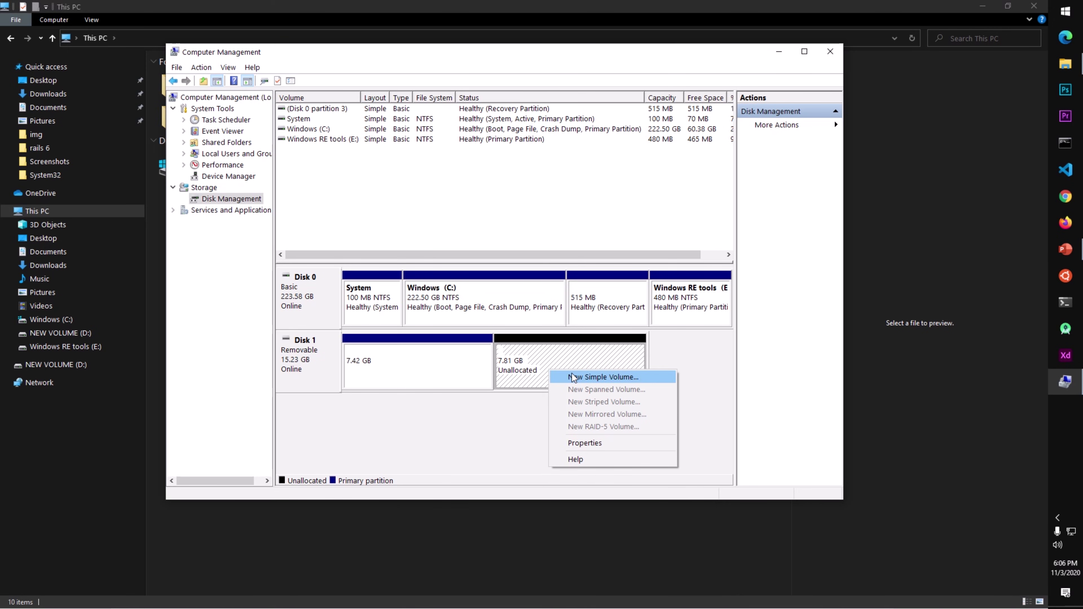
left_click(584, 377)
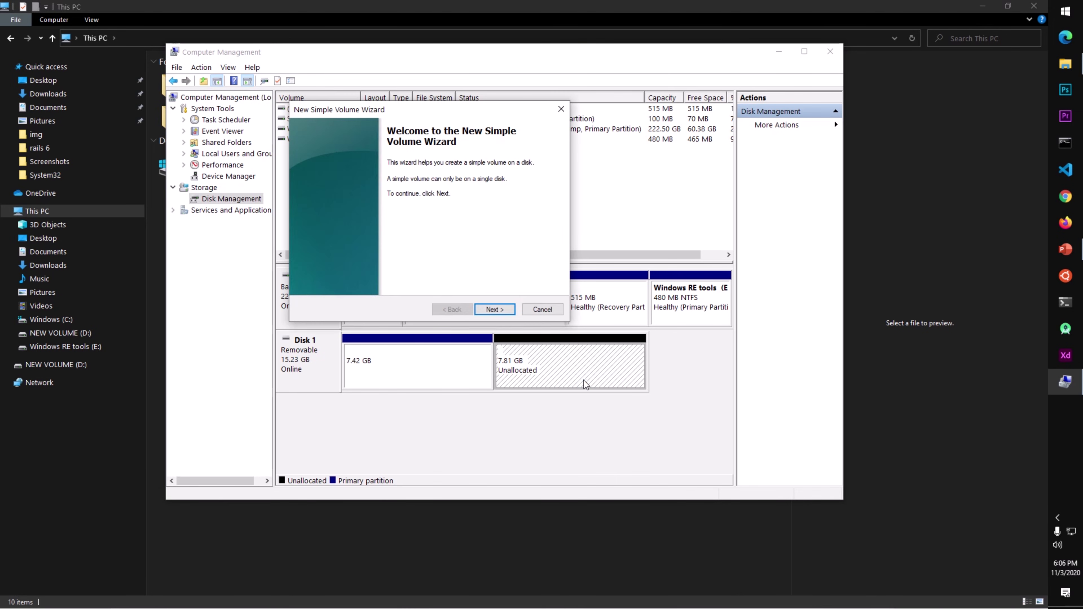
left_click(493, 308)
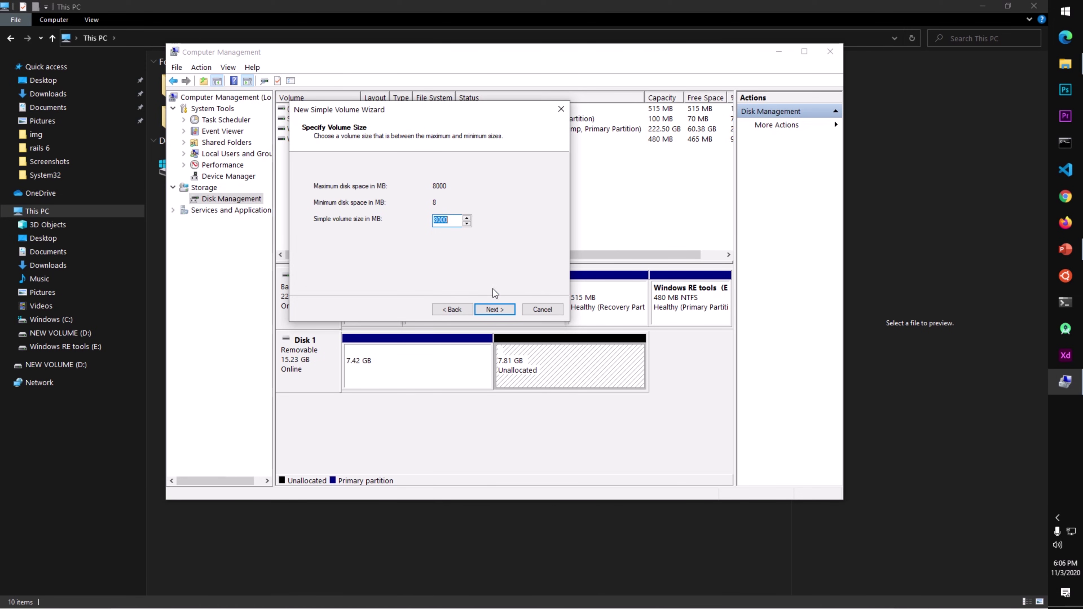
left_click(489, 314)
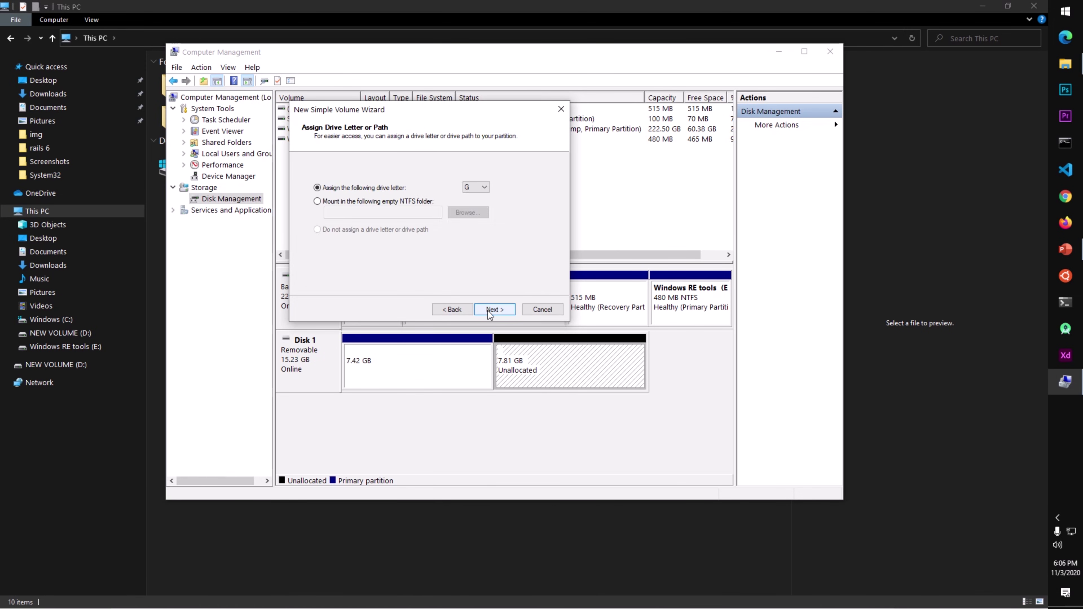
left_click(487, 310)
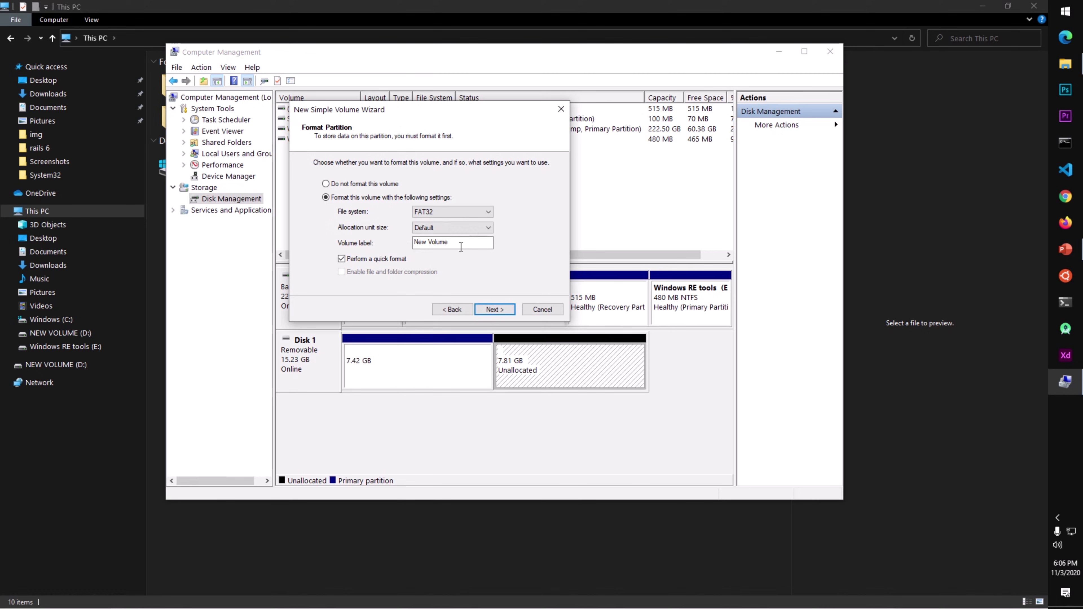
left_click(477, 215)
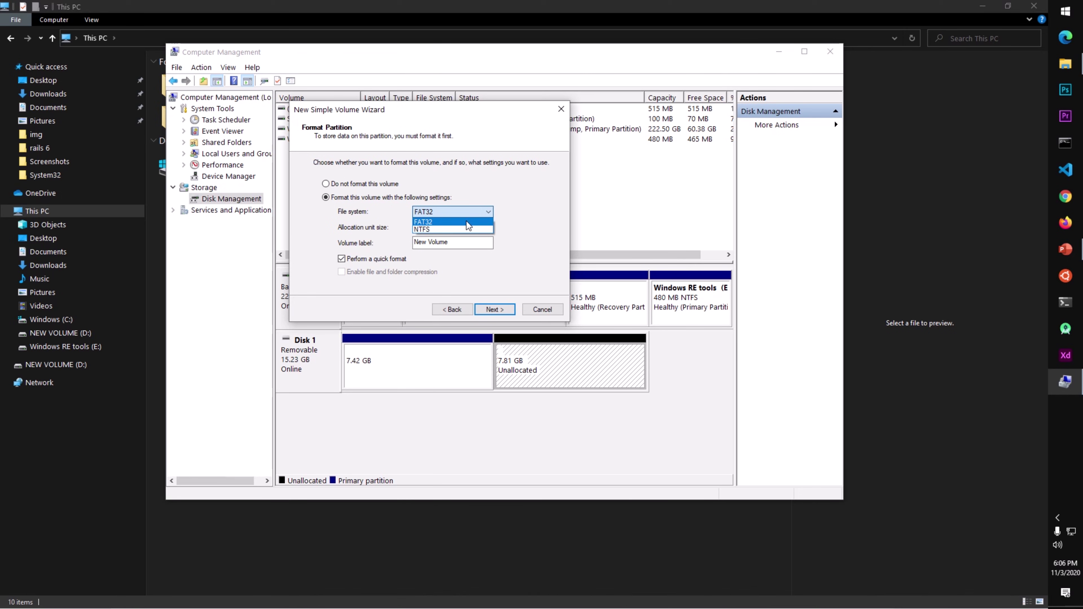
left_click(546, 263)
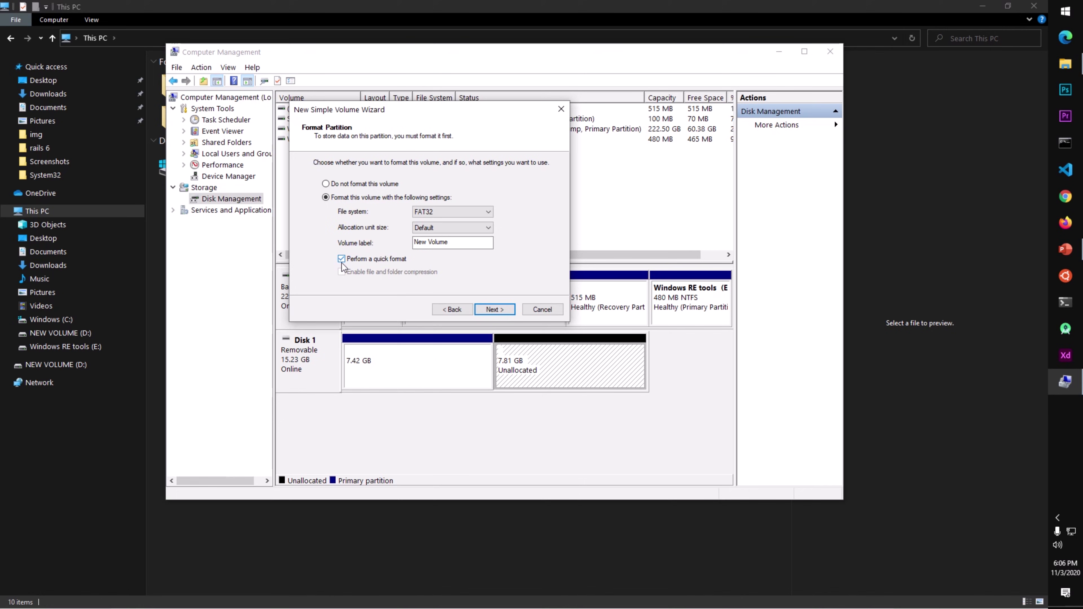
left_click(495, 309)
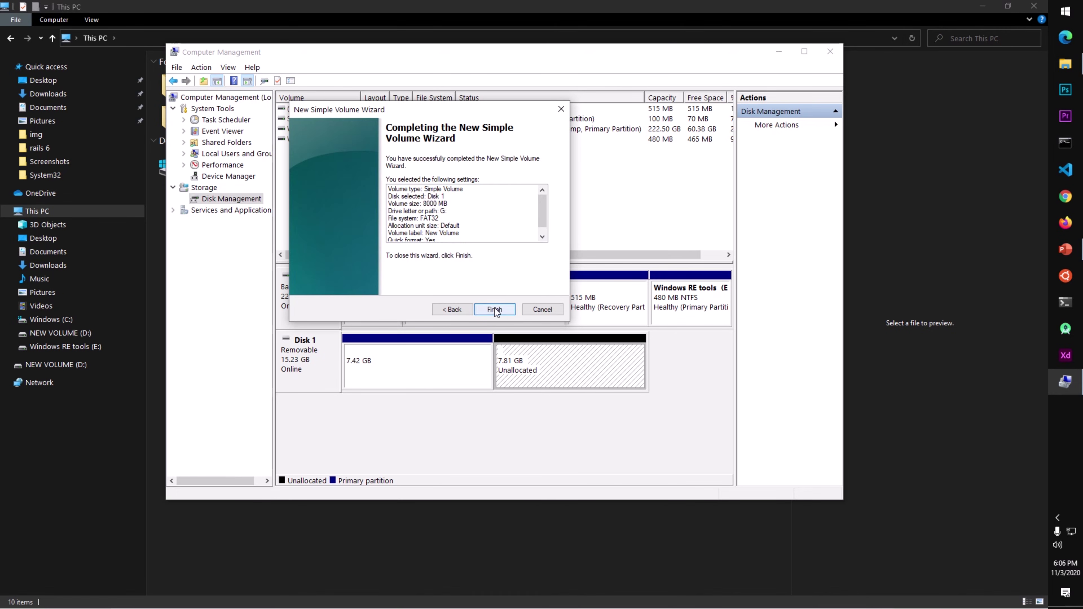
left_click(495, 310)
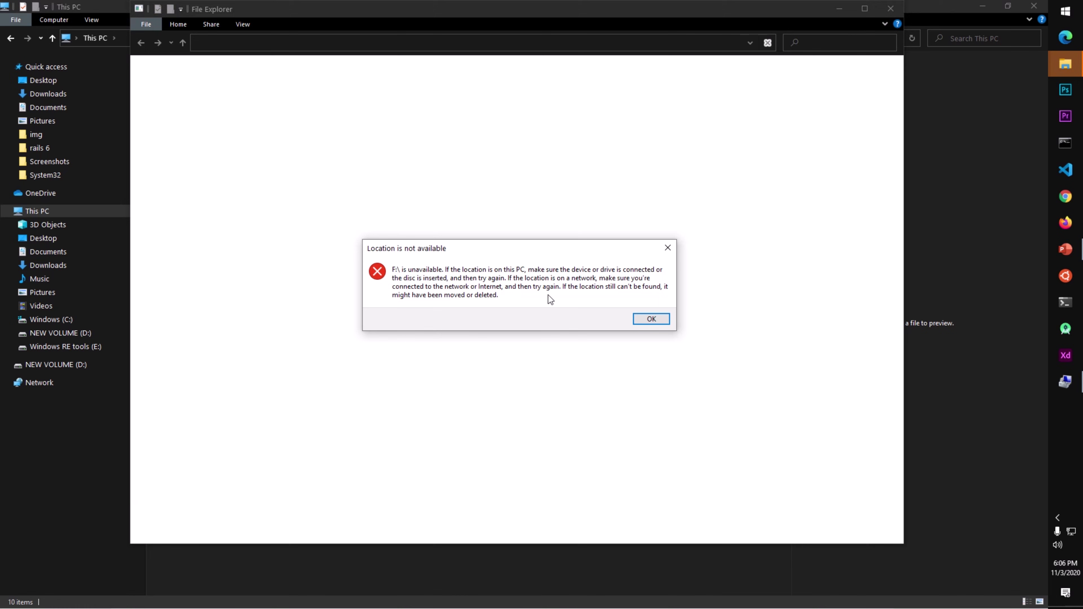
Dismiss the F:\ 'Location is not available' error and close the empty NEW VOLUME (G:) window.
left_click(650, 319)
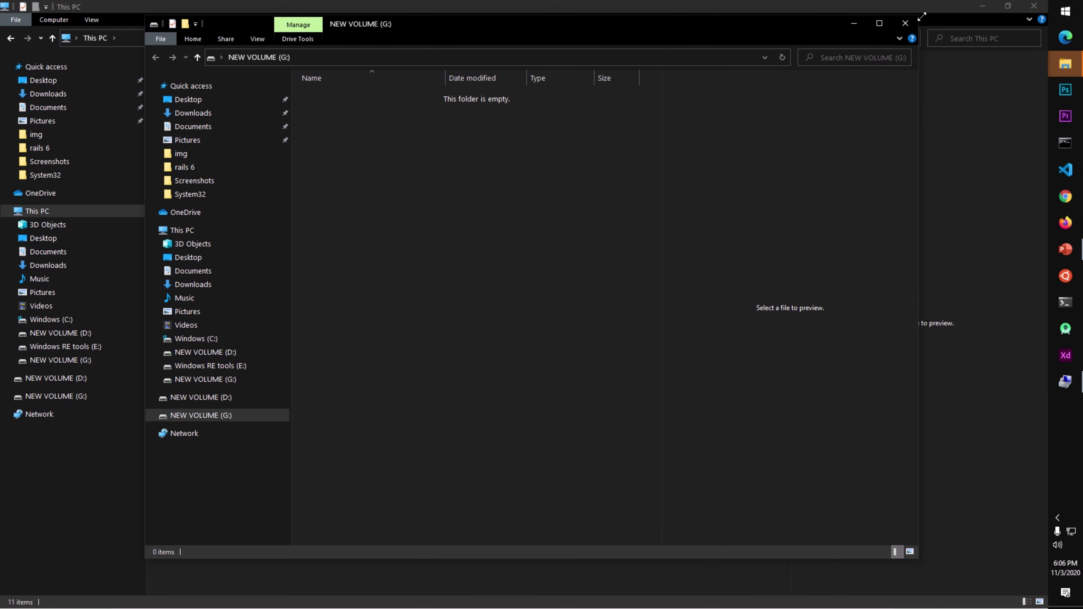
left_click(905, 23)
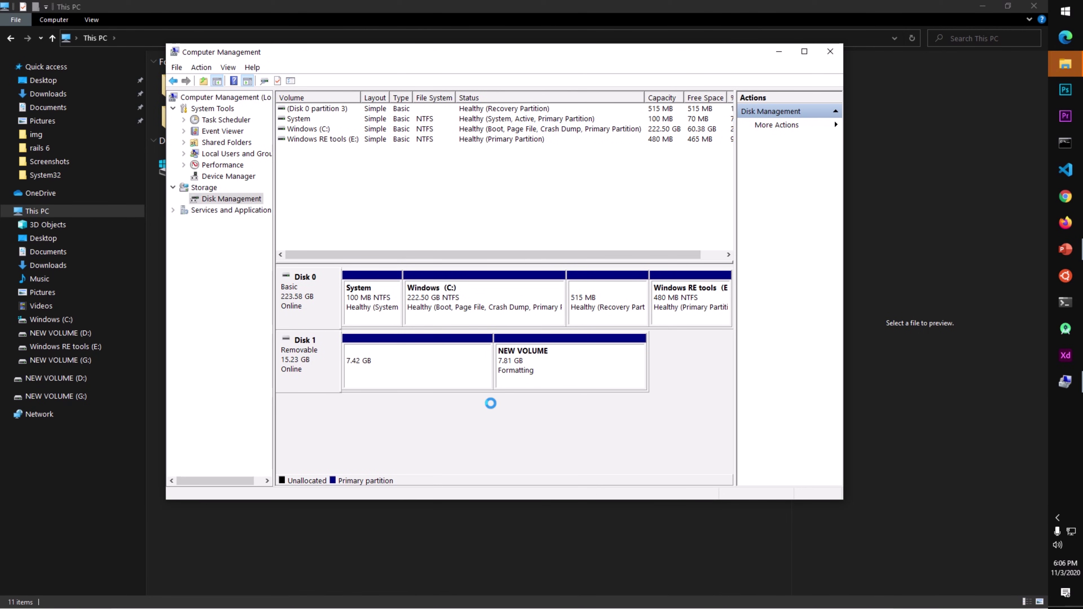